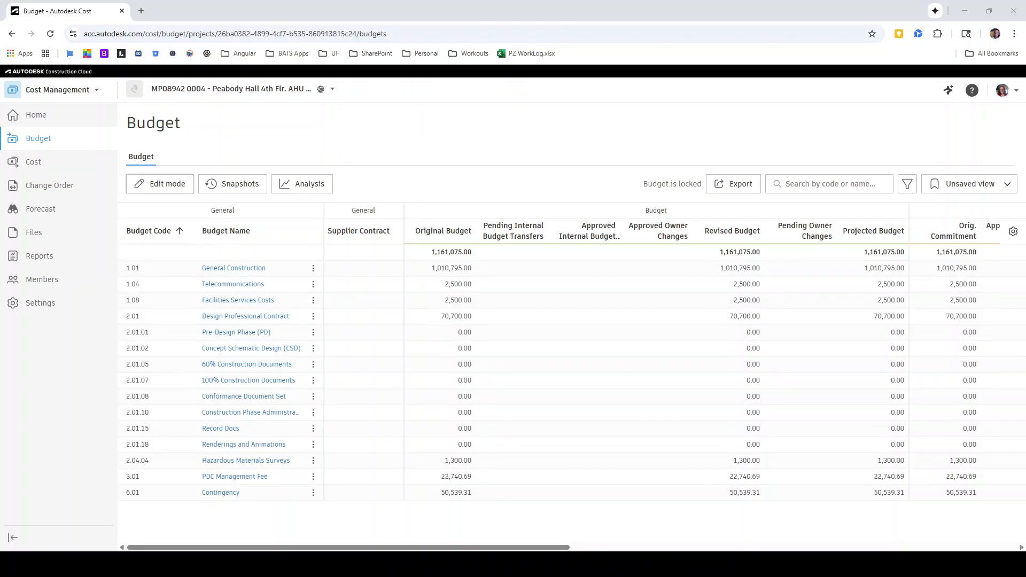
Switch the budget to edit mode and select the eight design phase items from 2.01.01 Pre-Design Phase through 2.01.18 Renderings and Animations.
left_click(156, 184)
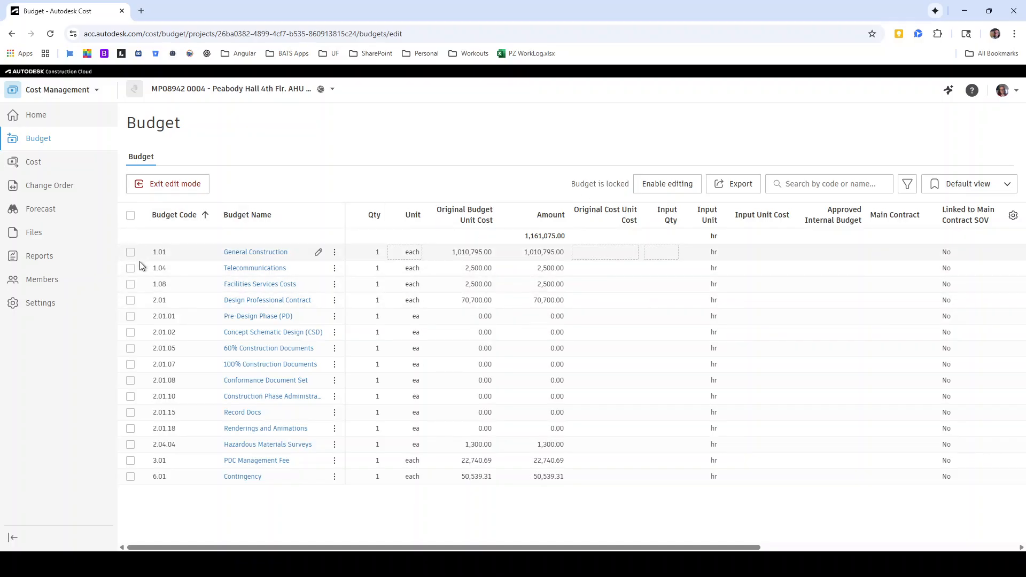
left_click(130, 316)
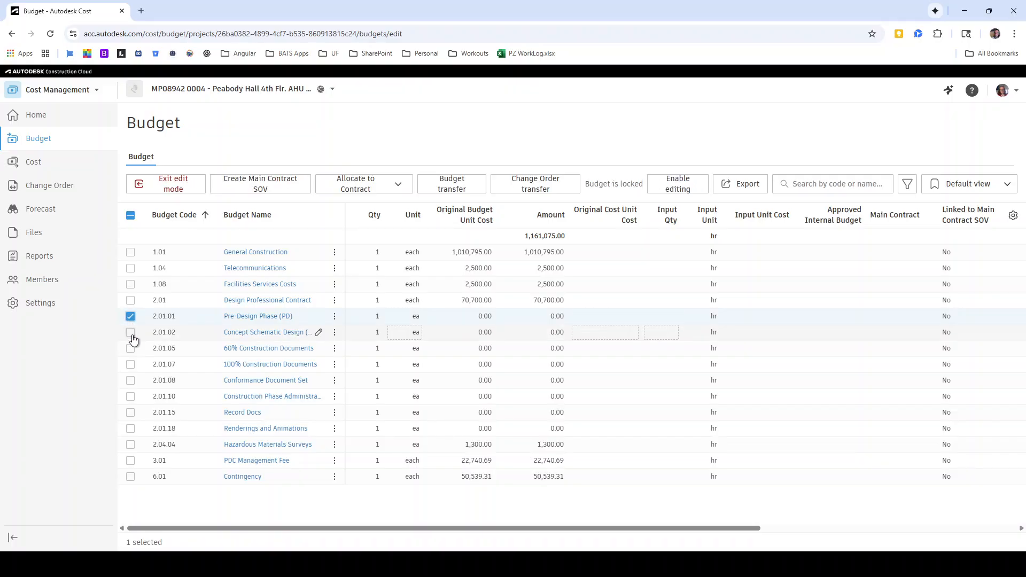
left_click(131, 333)
left_click(130, 348)
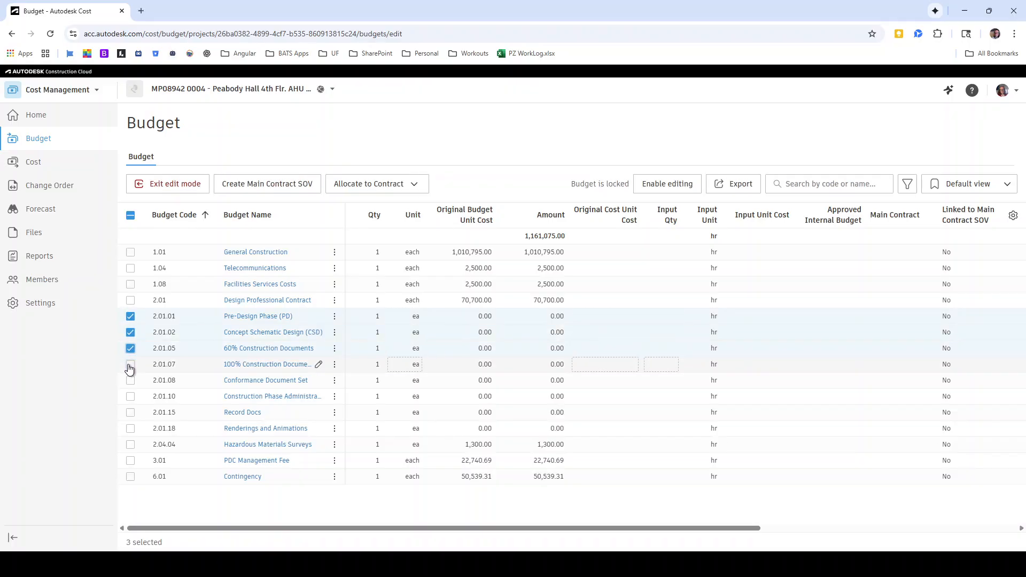
left_click(130, 365)
left_click(131, 380)
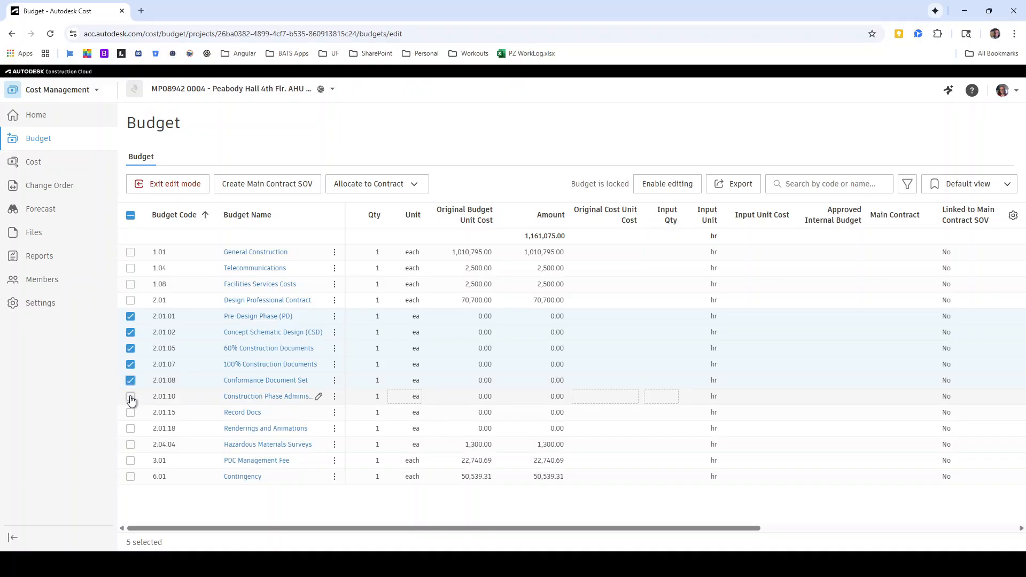
left_click(131, 397)
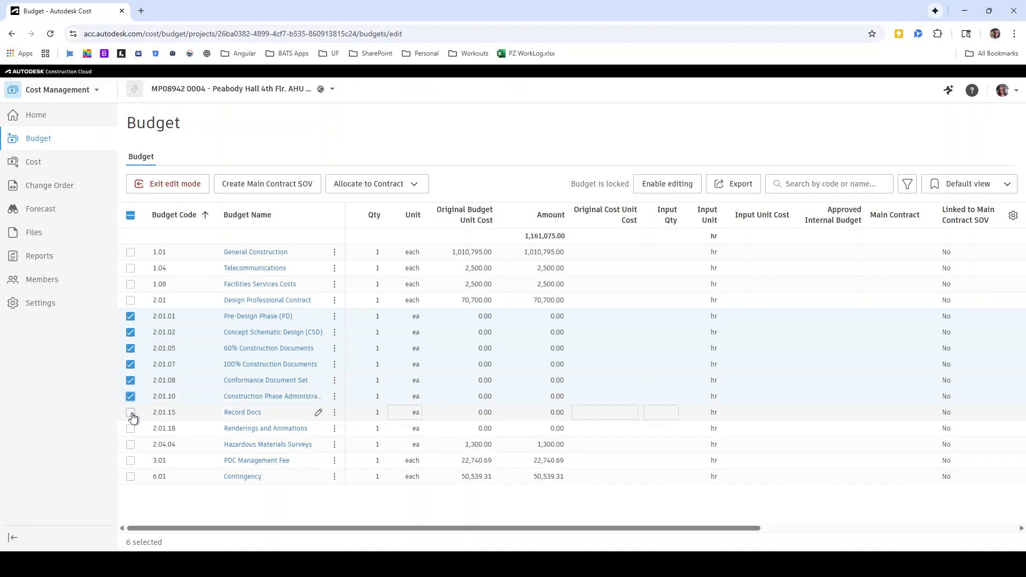
left_click(131, 413)
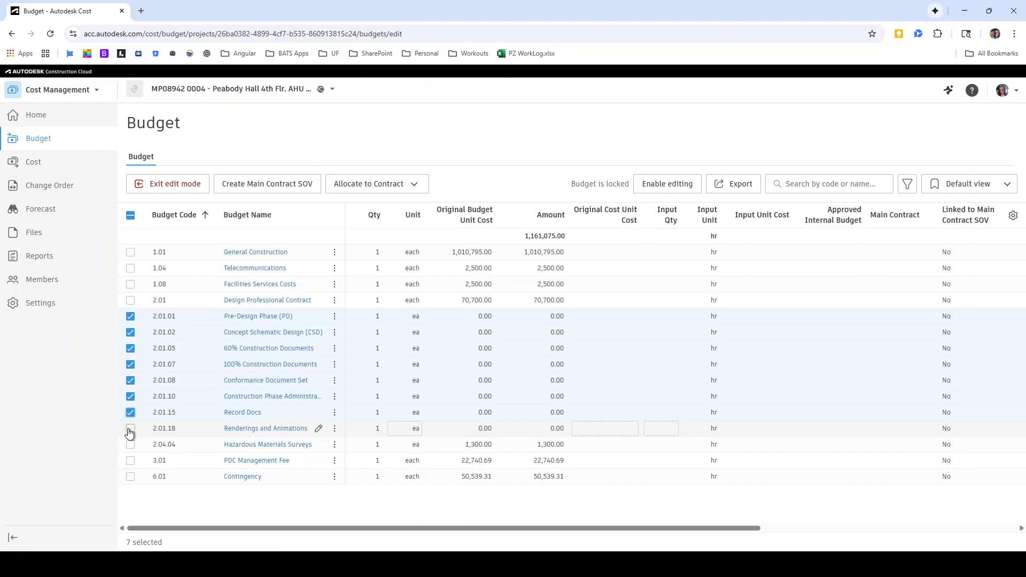
left_click(130, 431)
Allocate the selected budget items to one new contract created from all selected budgets.
left_click(415, 188)
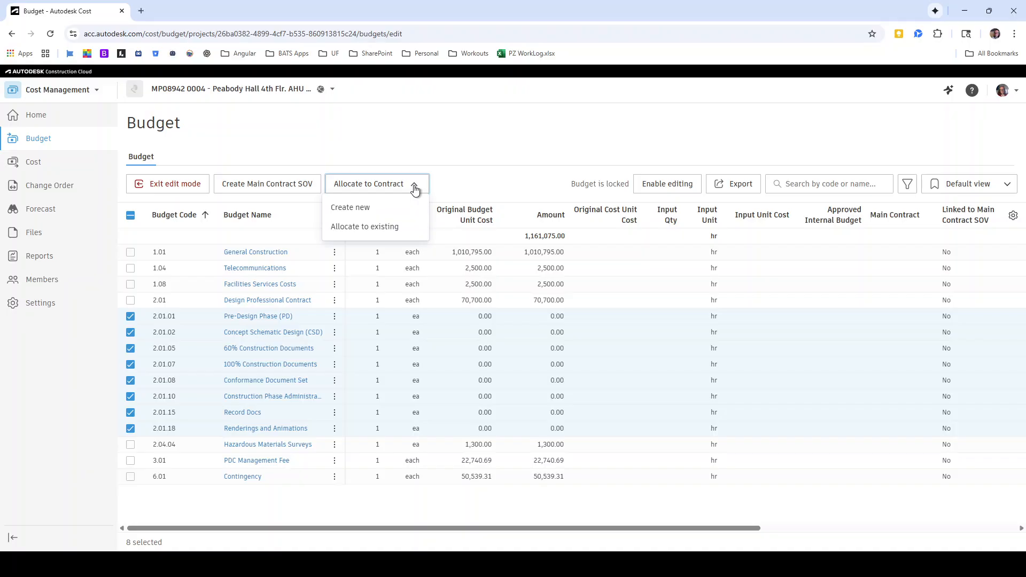
left_click(361, 213)
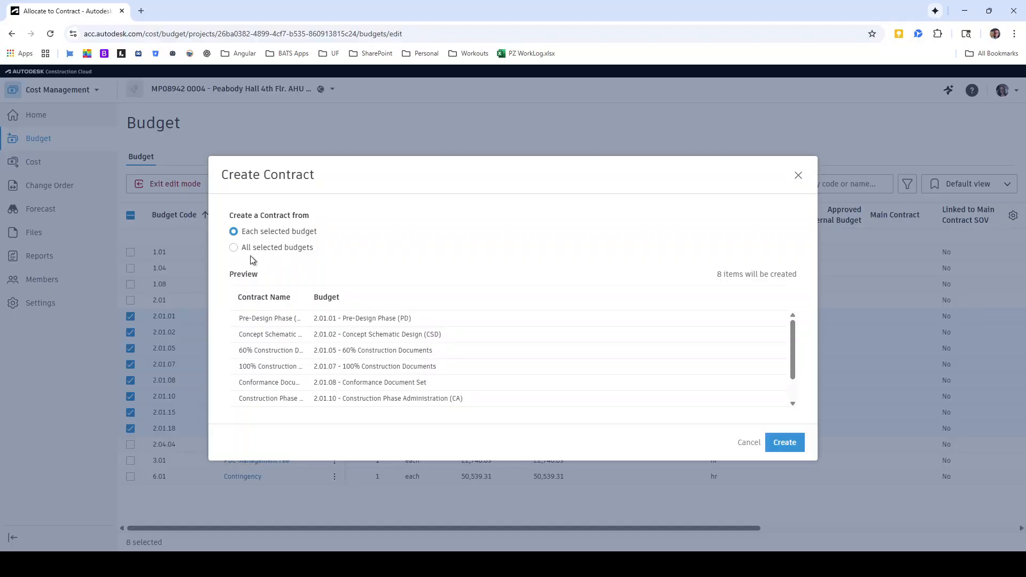
left_click(284, 355)
left_click(233, 248)
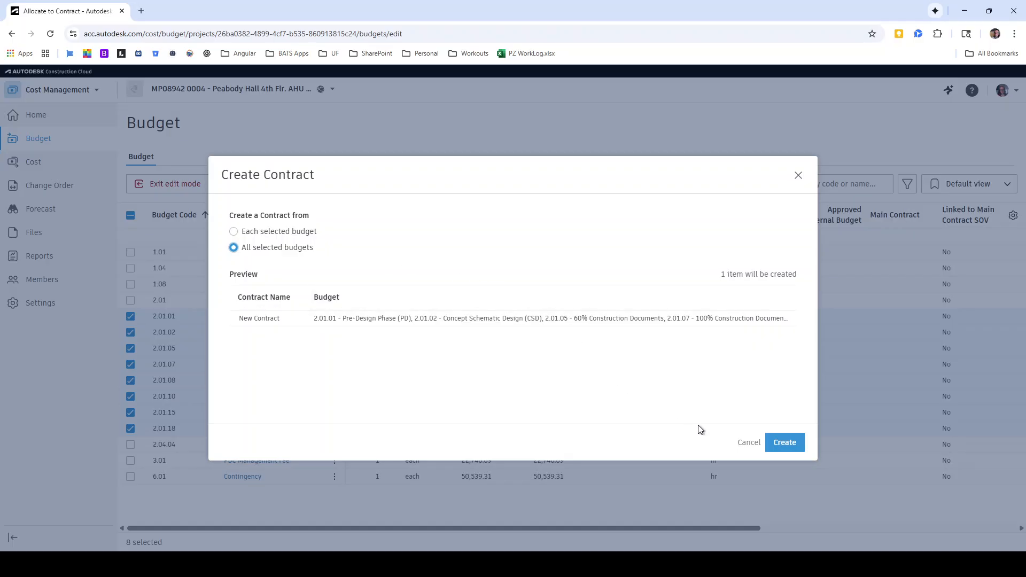
left_click(785, 444)
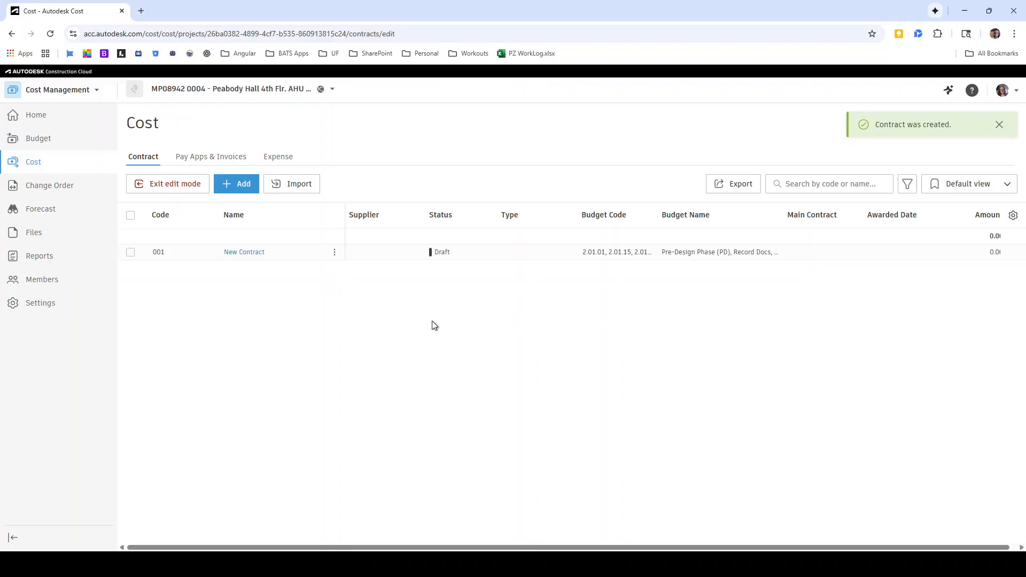
Open the new contract's details and rename it "Design Professional Contract".
left_click(253, 255)
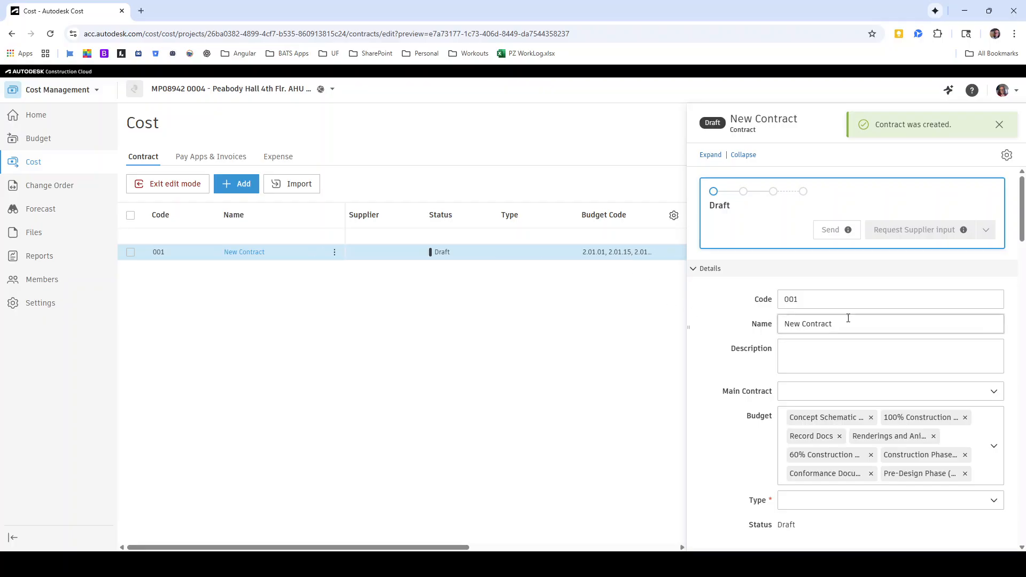
left_click_drag(848, 323, 711, 317)
type("Desig")
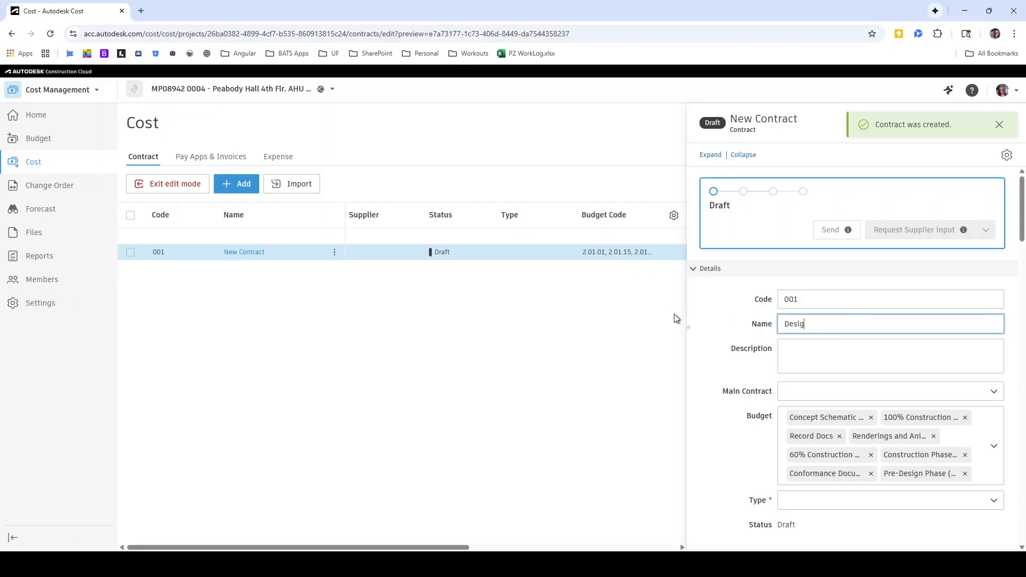
type("n Professional Contract")
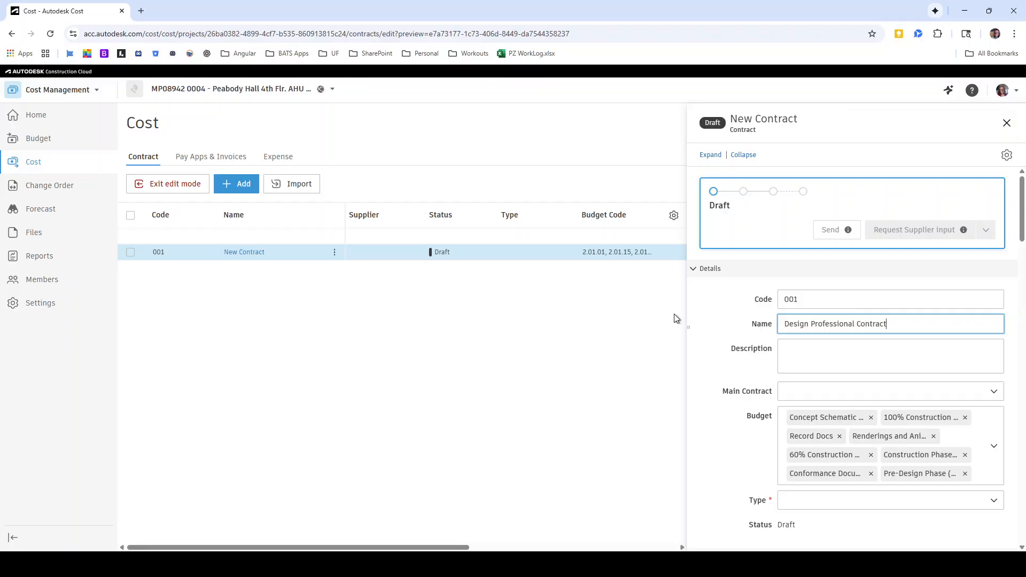
left_click(839, 350)
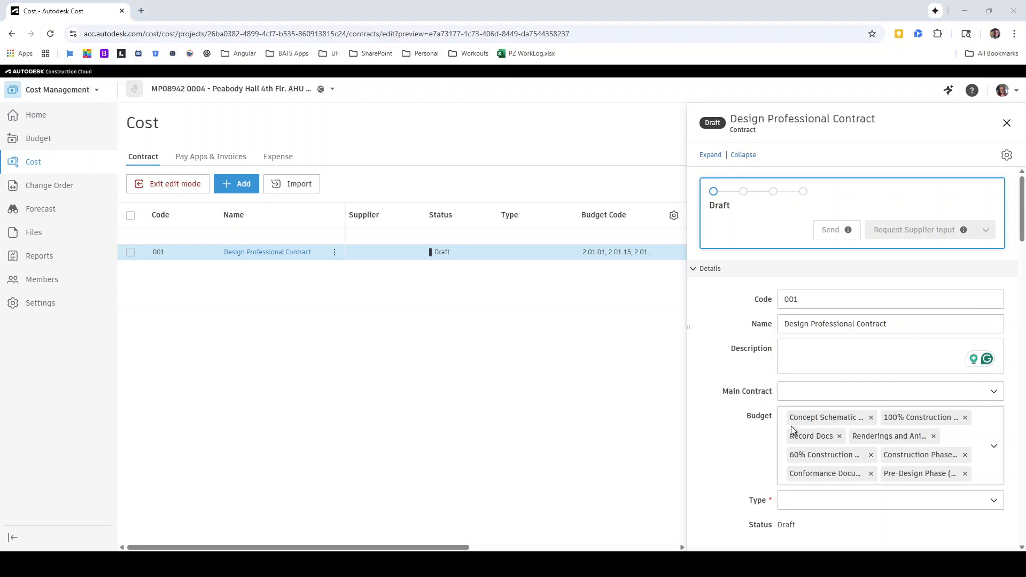
Set the contract's type to Minor - Other.
scroll(795, 492, "down", 1)
left_click(829, 453)
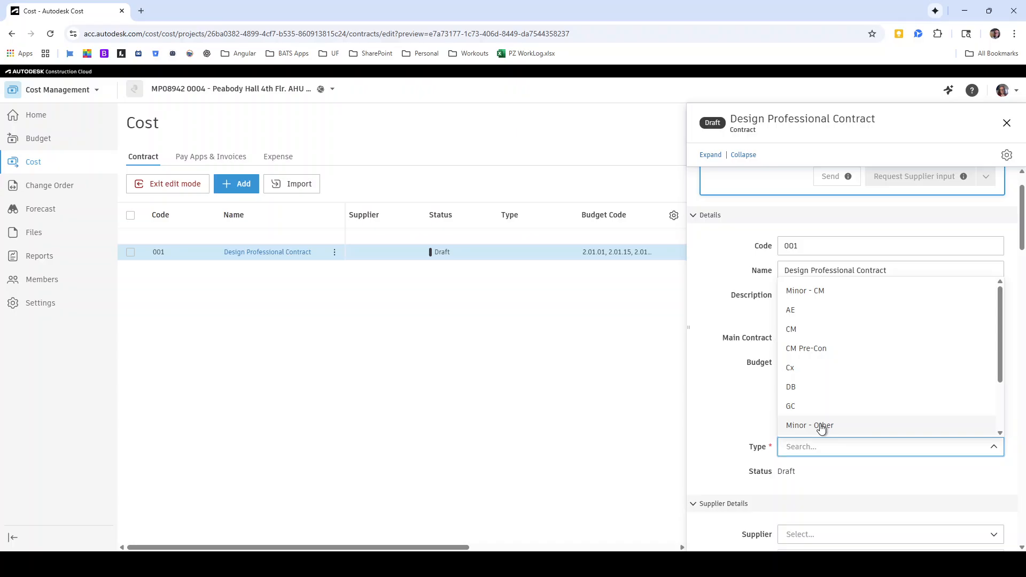
left_click(822, 426)
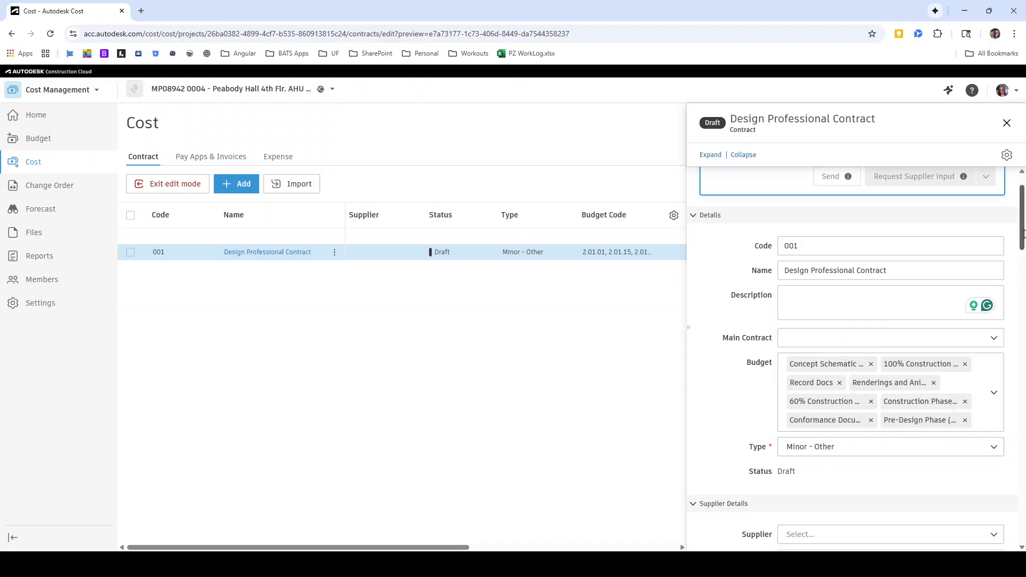
Search the account company directory for "camp" and assign Campbell Spellicy Engineering as the contract's supplier.
scroll(909, 374, "down", 5)
left_click(951, 295)
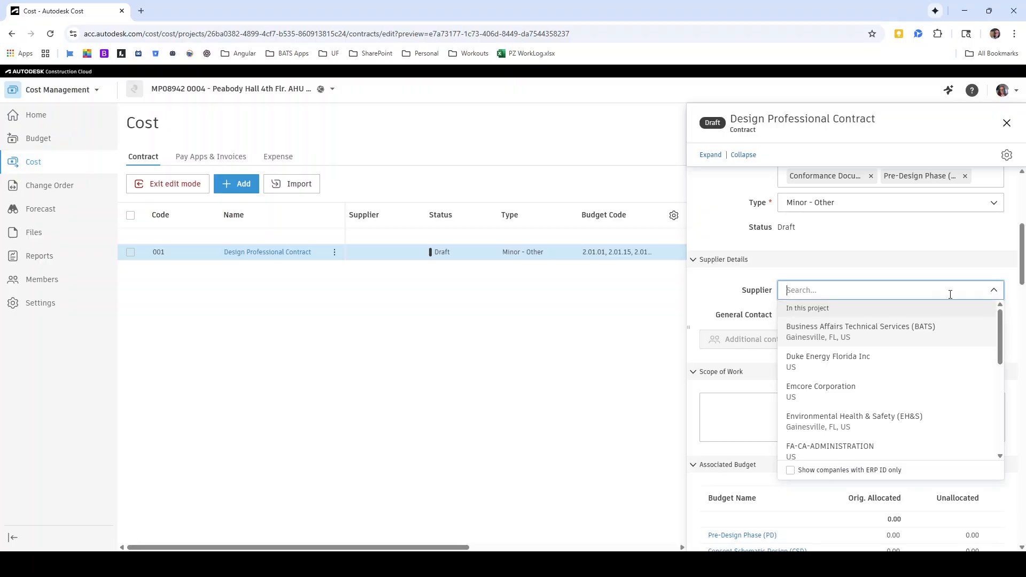
type("camp")
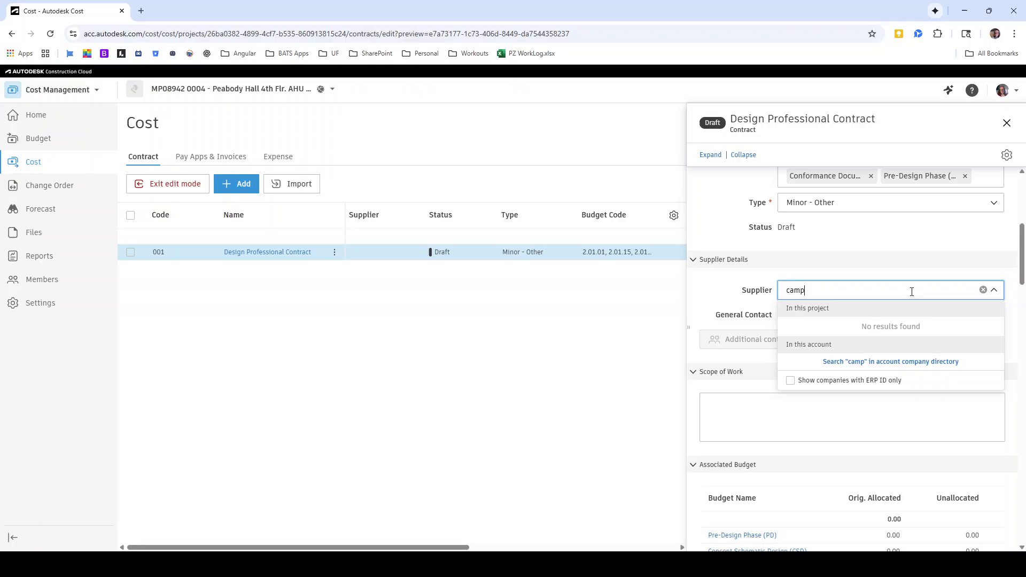
left_click(903, 362)
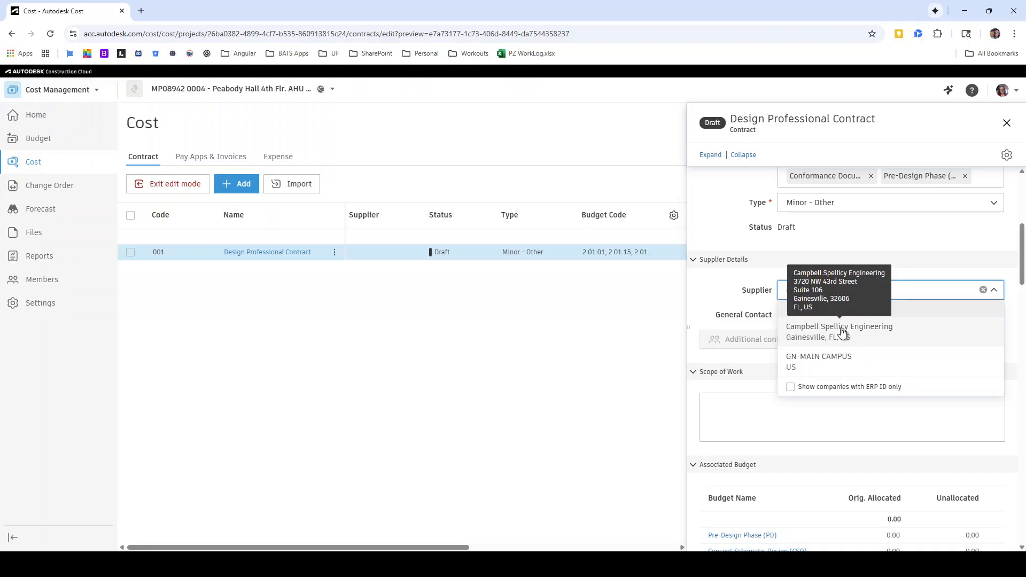
left_click(842, 332)
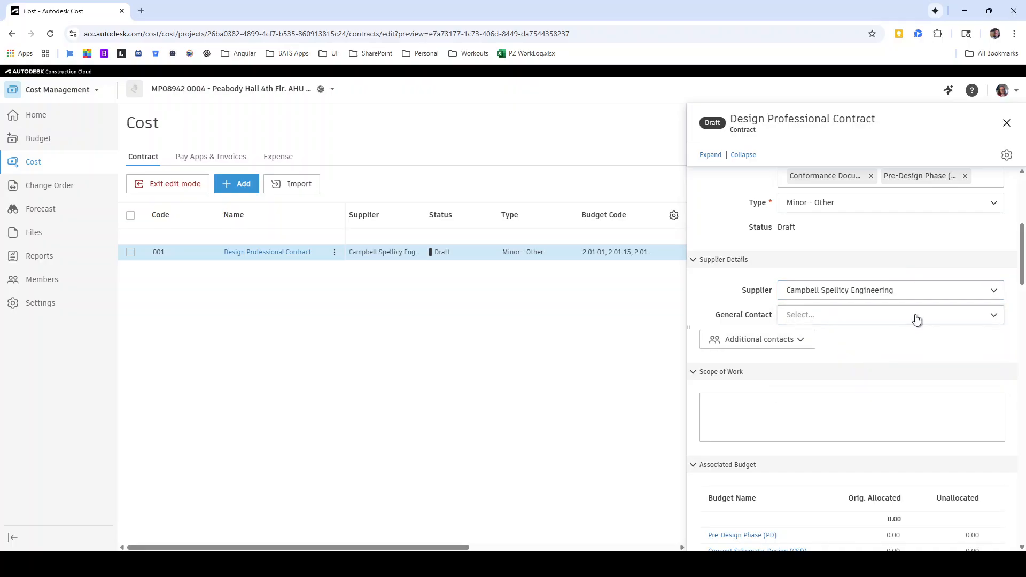
left_click(911, 319)
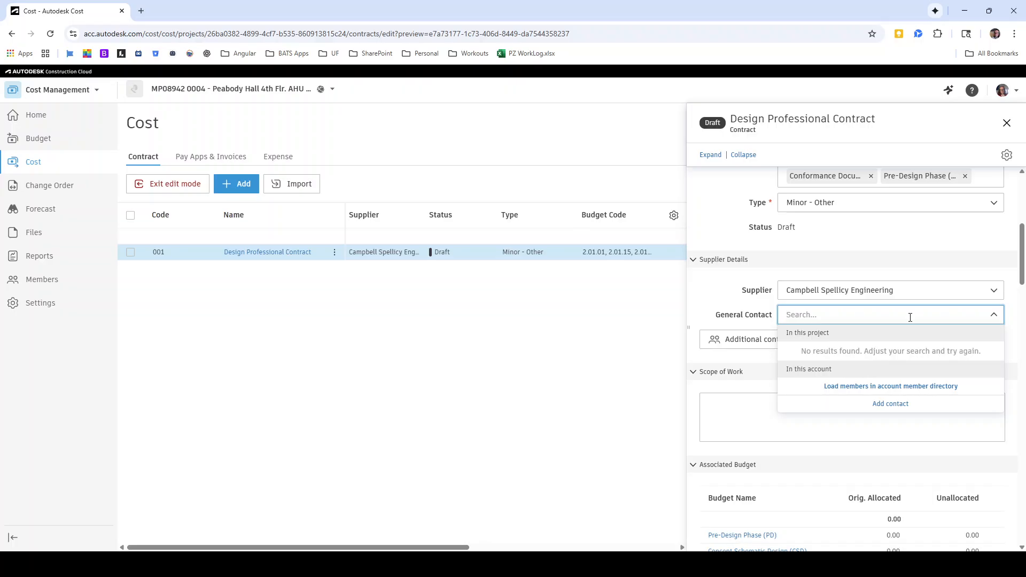
left_click(740, 305)
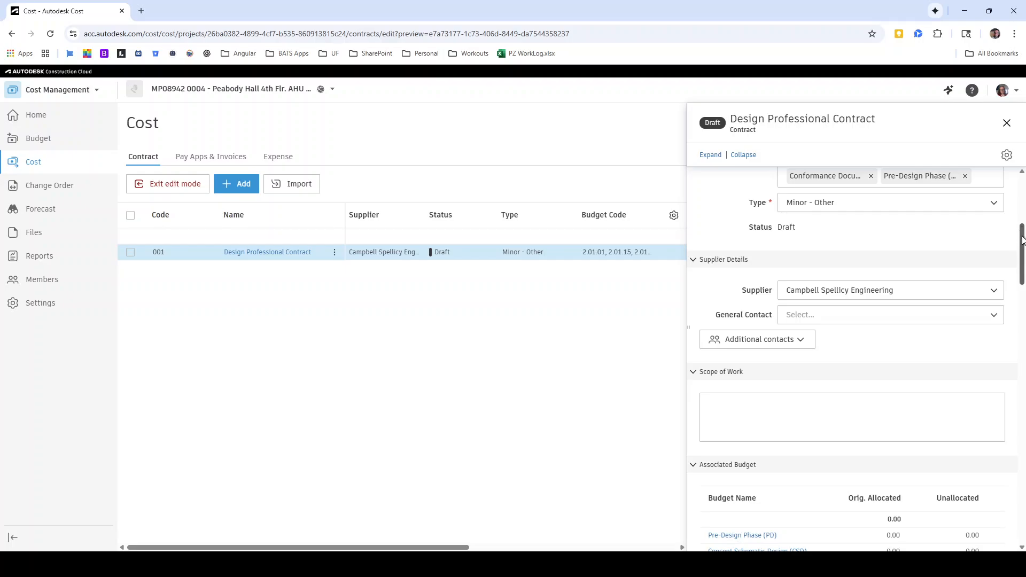
Set the Procurement Method in the contract's custom attributes to Annual Continuing Minor Contract.
left_click_drag(1022, 240, 1023, 273)
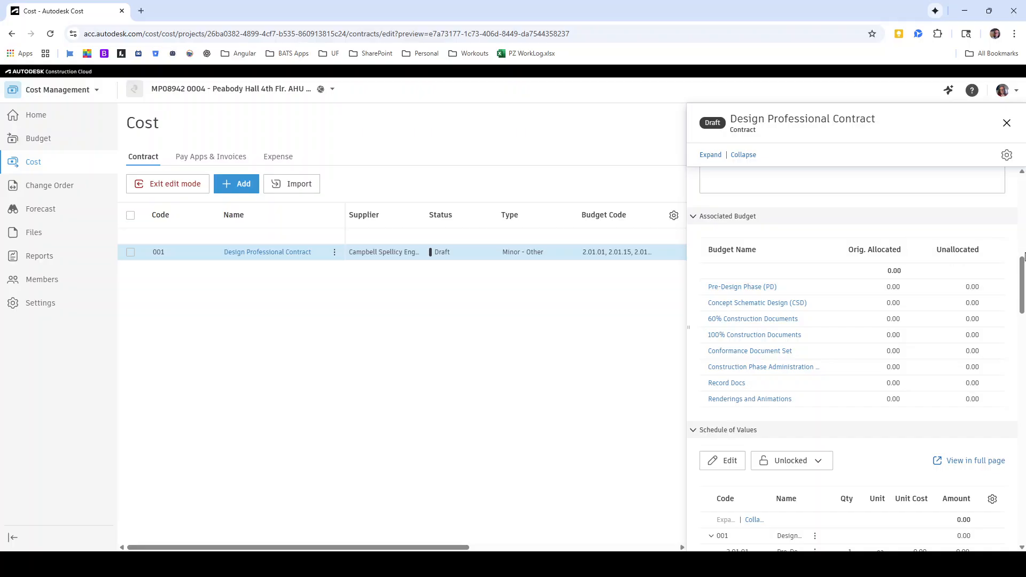
left_click_drag(1023, 277, 1024, 302)
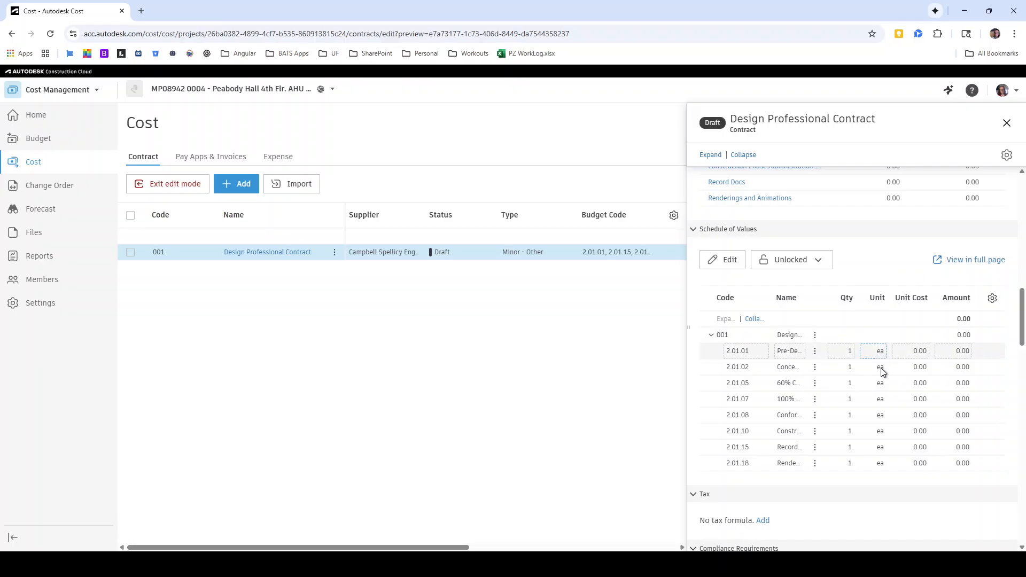
left_click_drag(1023, 308, 1017, 360)
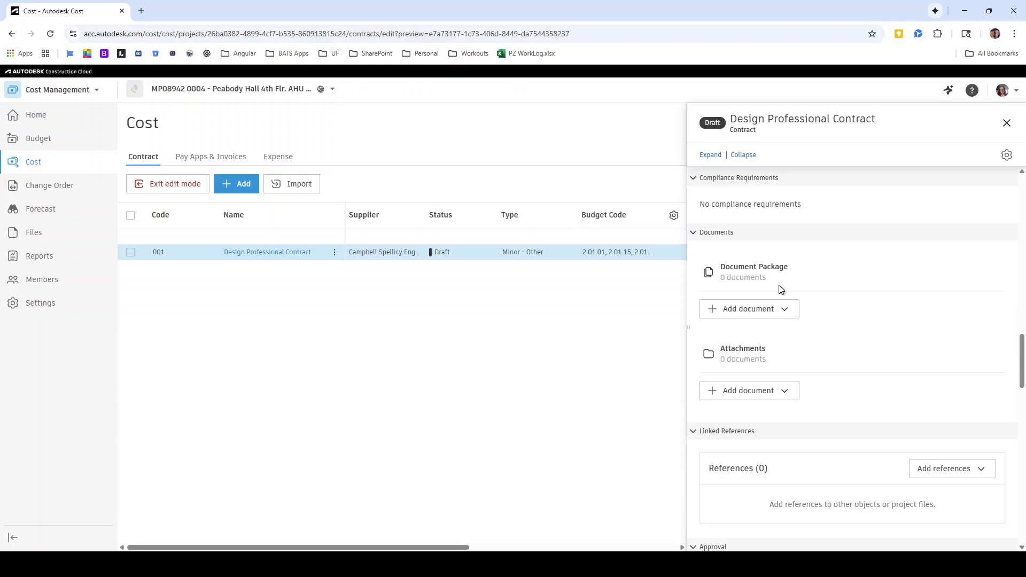
left_click_drag(1025, 366, 1021, 479)
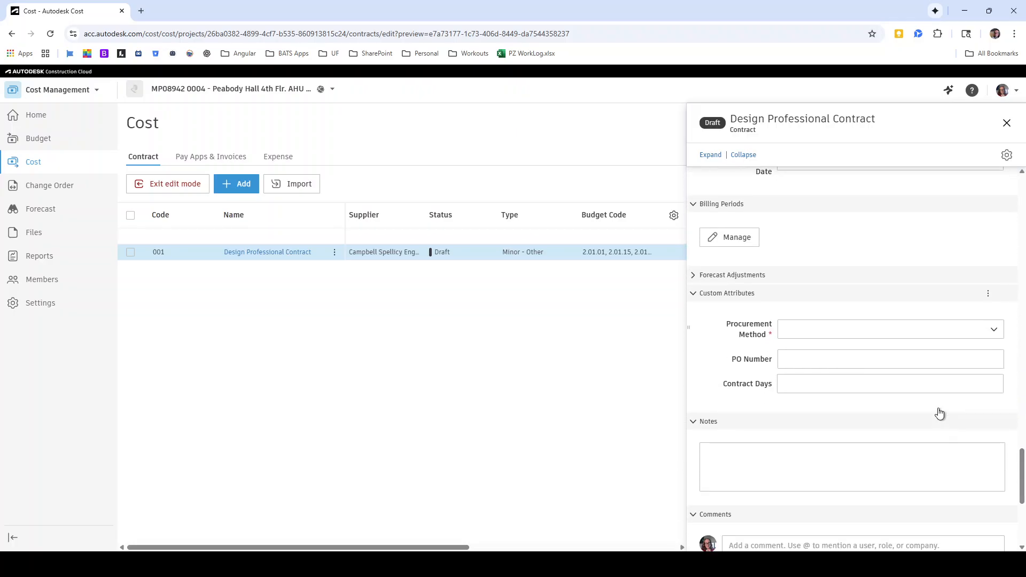
left_click(985, 335)
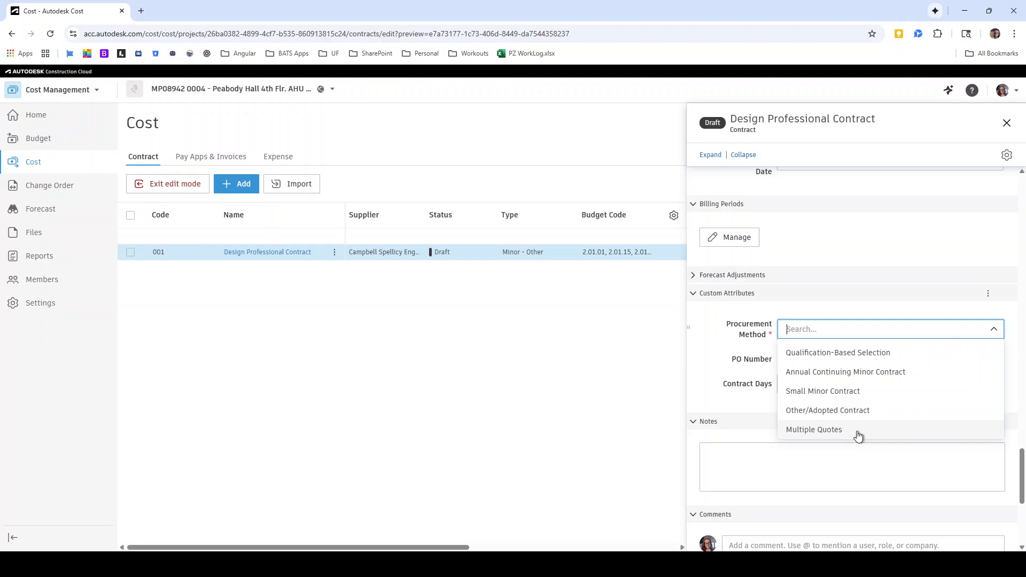
left_click(908, 378)
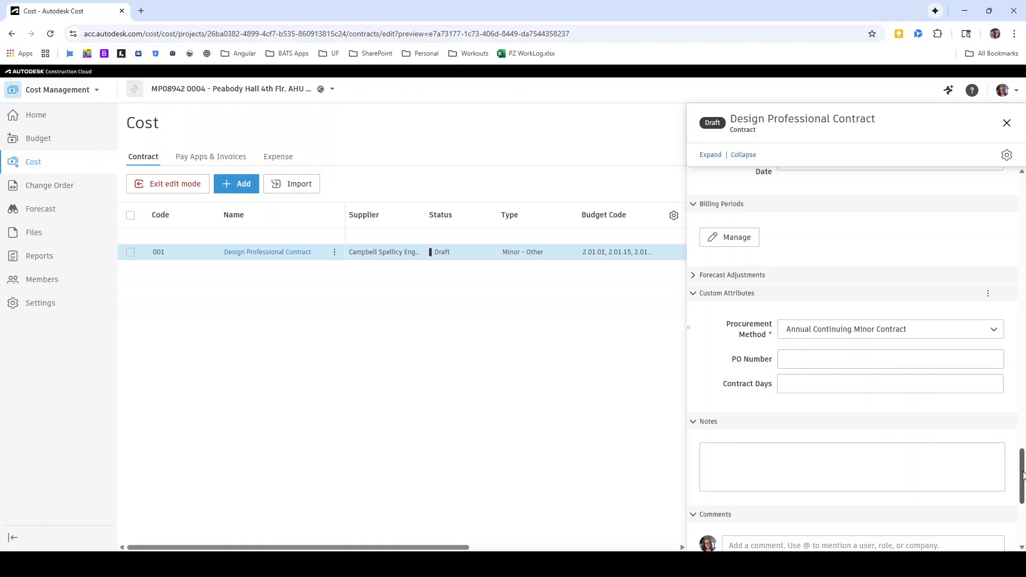
scroll(925, 396, "down", 5)
scroll(808, 241, "up", 15)
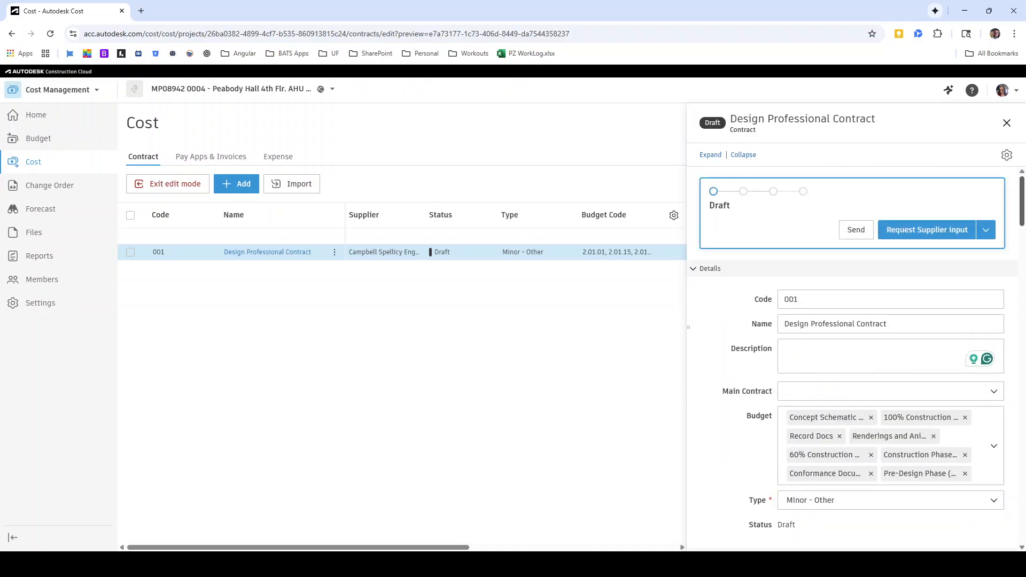
left_click(932, 231)
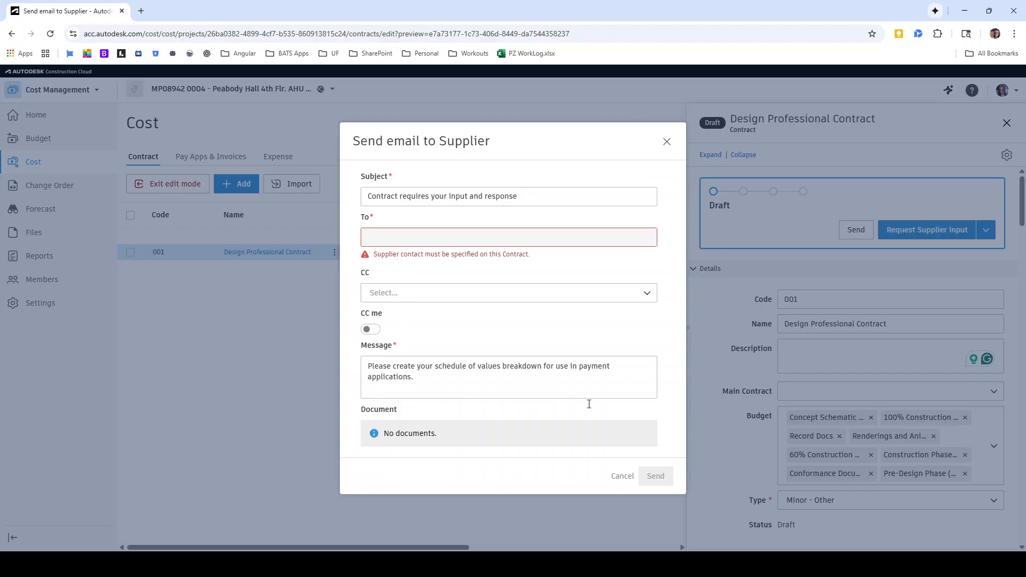
left_click(622, 476)
Search the account member directory by first name and assign the supplier's named representative as the contract's general contact.
scroll(889, 475, "down", 5)
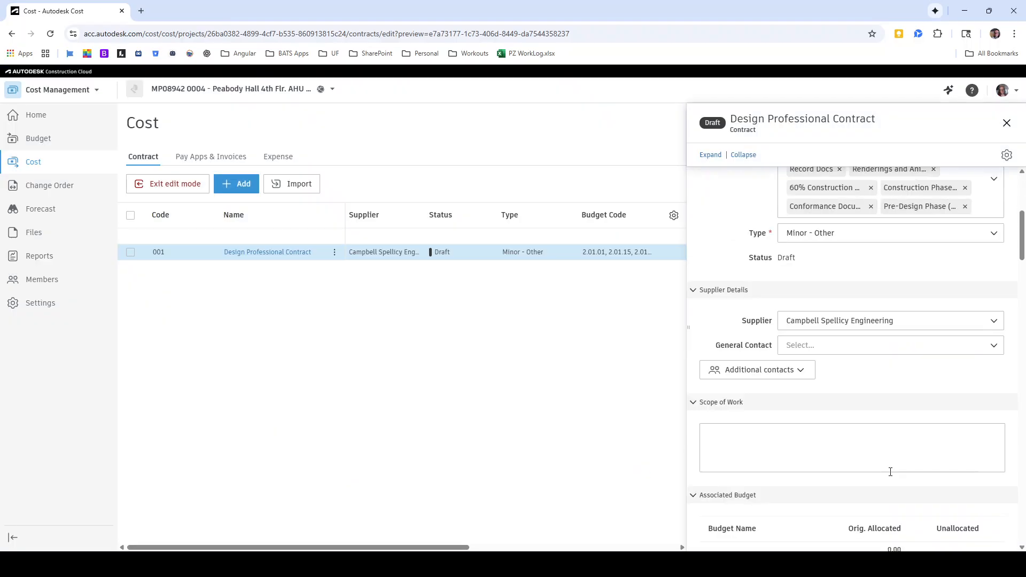
left_click(839, 344)
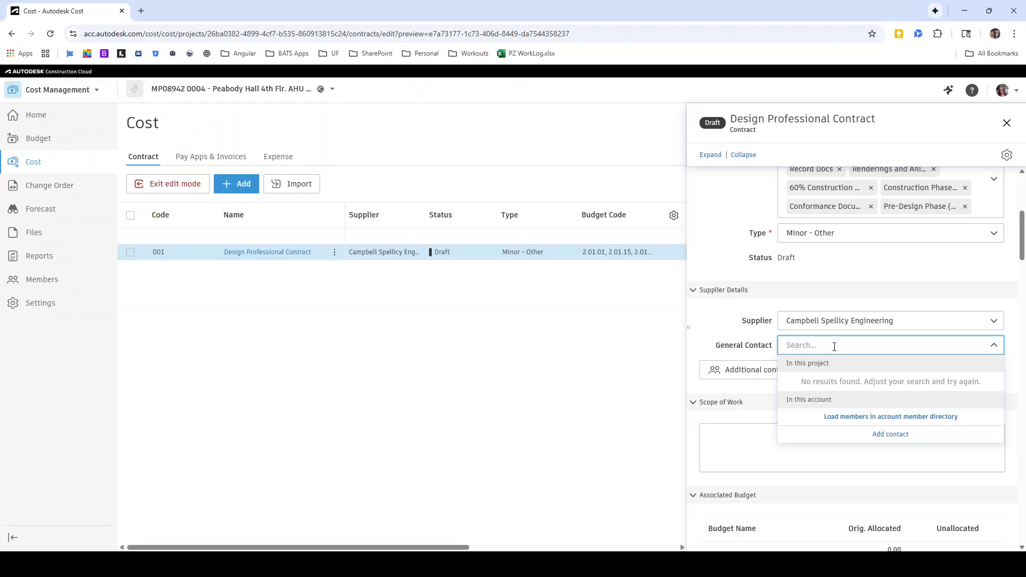
type("kevin")
left_click(891, 422)
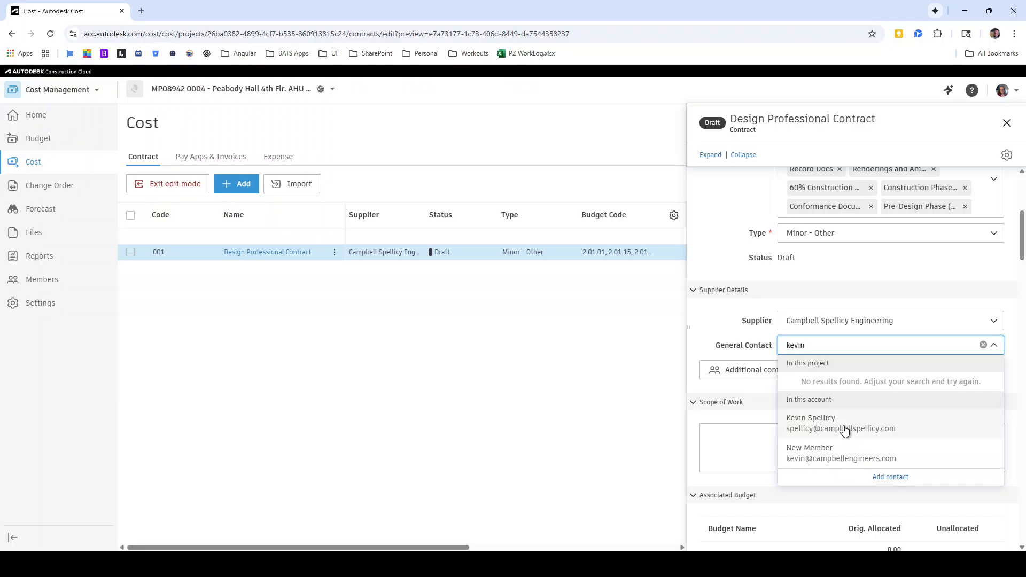
left_click(844, 431)
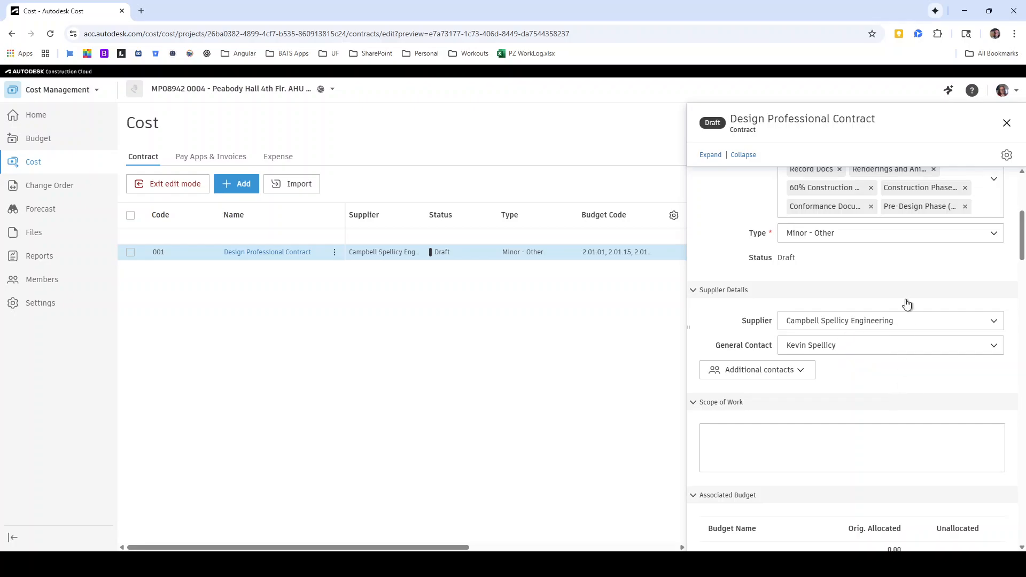
left_click_drag(1021, 246, 1021, 195)
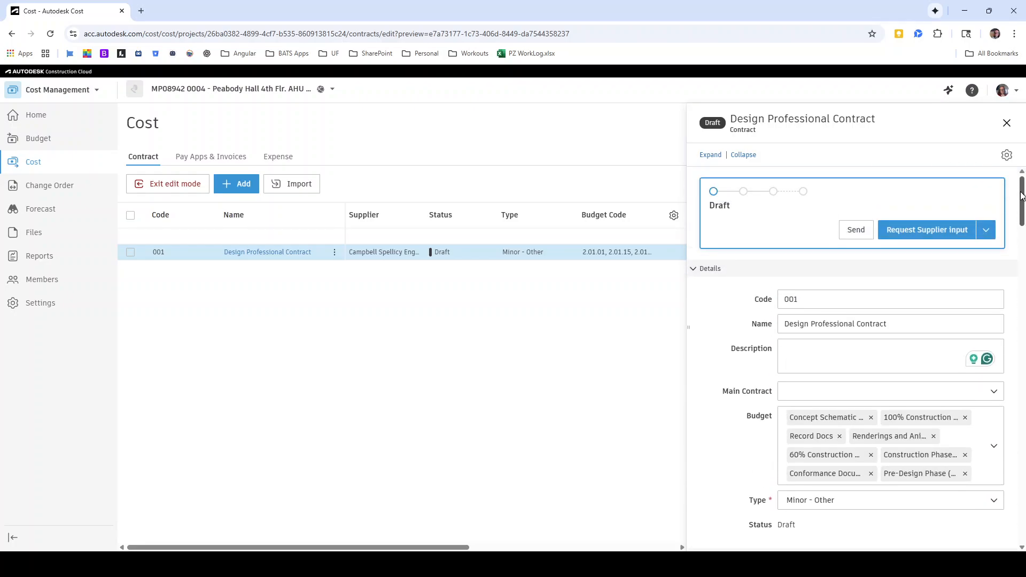
Request supplier input on the Design Professional Contract, with a copy of the supplier email to yourself and the default message kept.
left_click(953, 230)
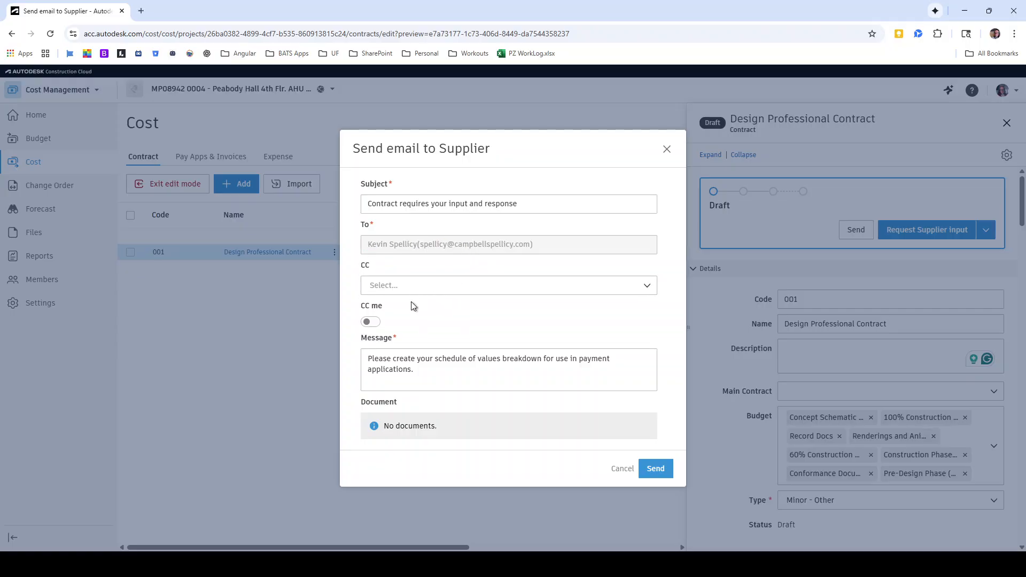
left_click(370, 323)
left_click(443, 369)
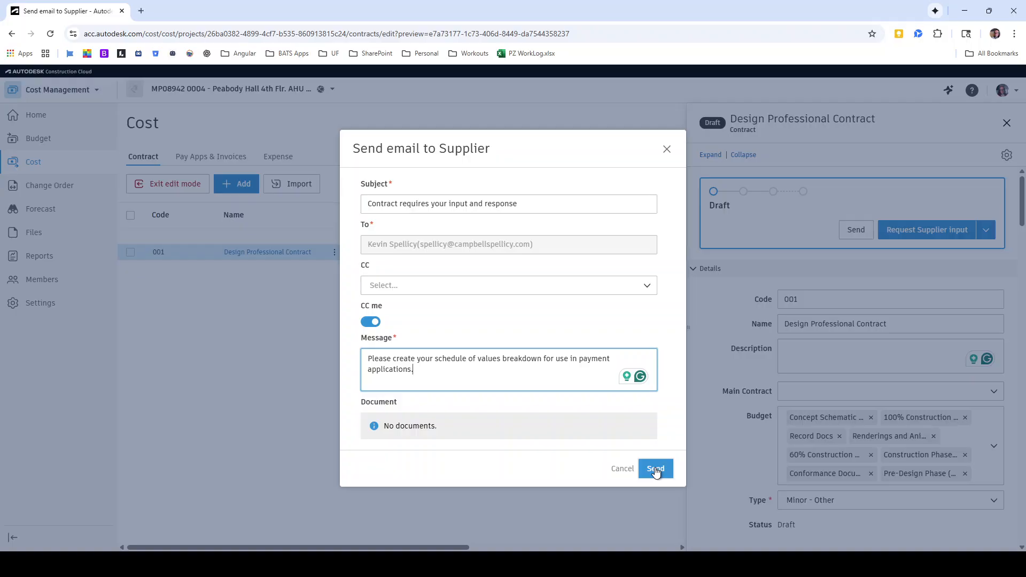
left_click(623, 470)
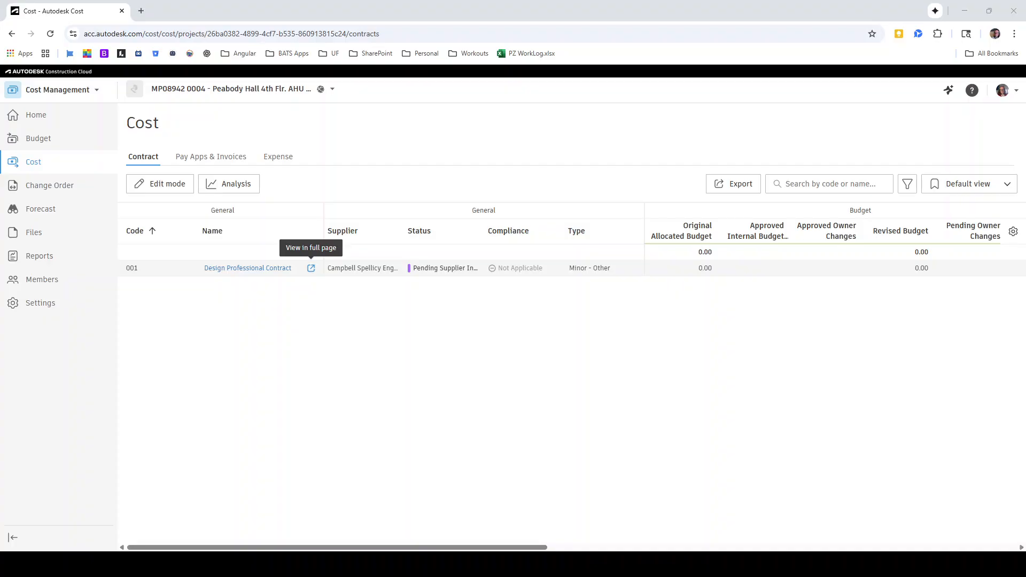
In the schedule of values, remove 2.01.01 and set unit costs from 2.01.02 to 2.01.18 as 6,884, 34,420, 13,768, 3,442, 10,326, 360 and 1,500.
left_click(311, 268)
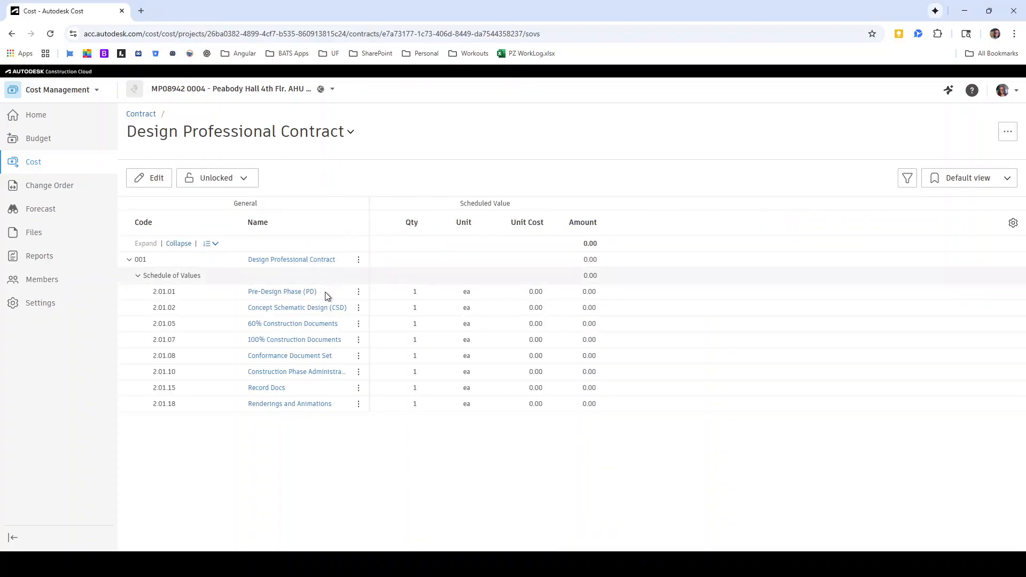
left_click(148, 178)
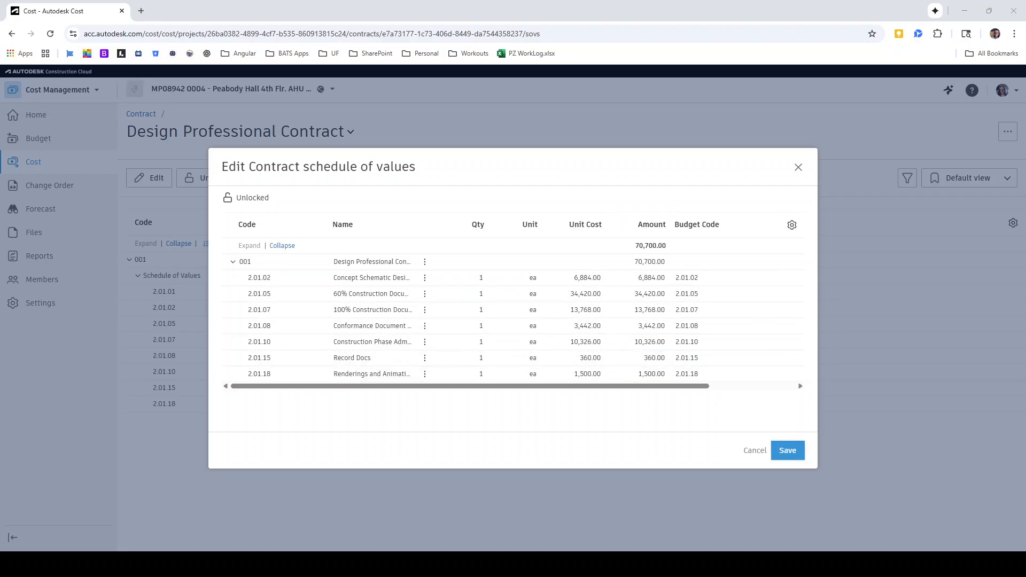
left_click(788, 451)
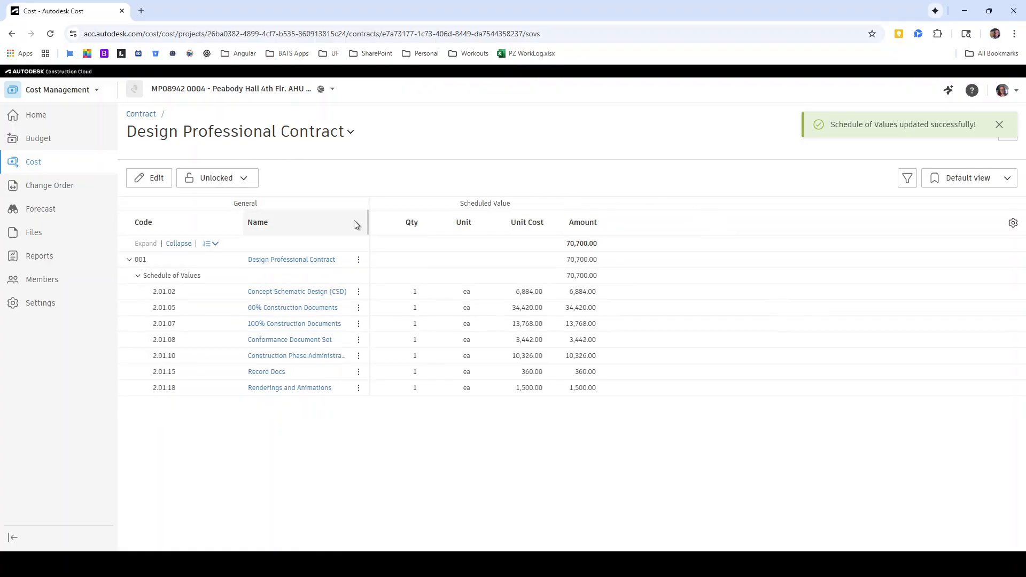
Return to the contract list and set the Design Professional Contract as submitted on the supplier's behalf.
left_click(142, 114)
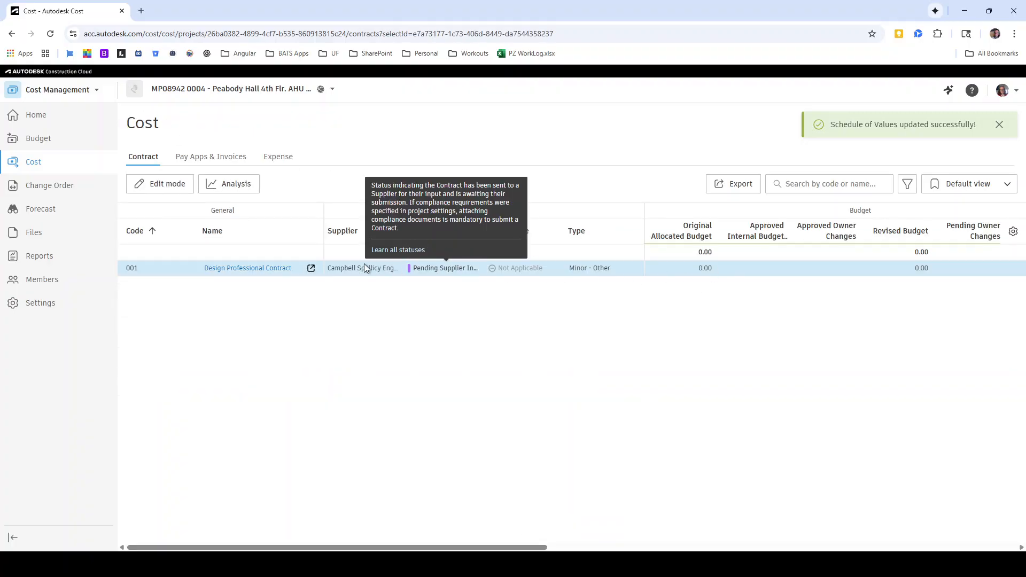
left_click(258, 268)
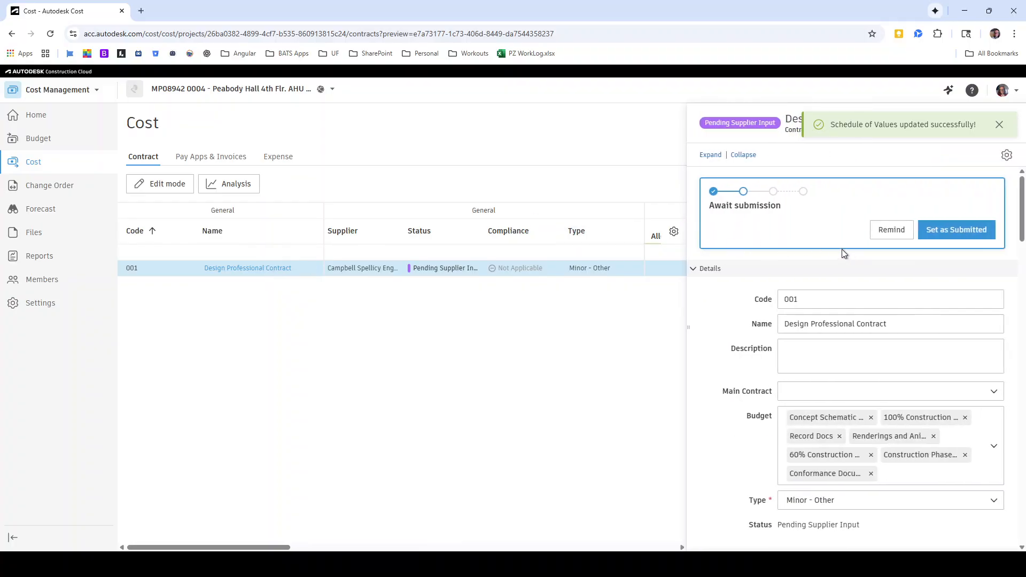
left_click(951, 232)
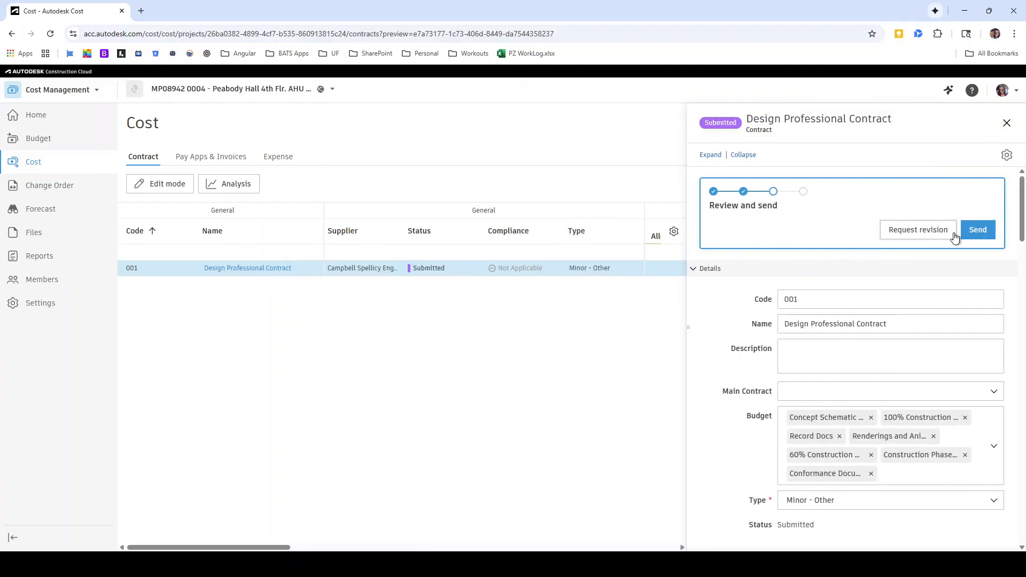
Send the submitted contract for review, removing the first listed reviewer from the email so that only the second is notified.
left_click(980, 229)
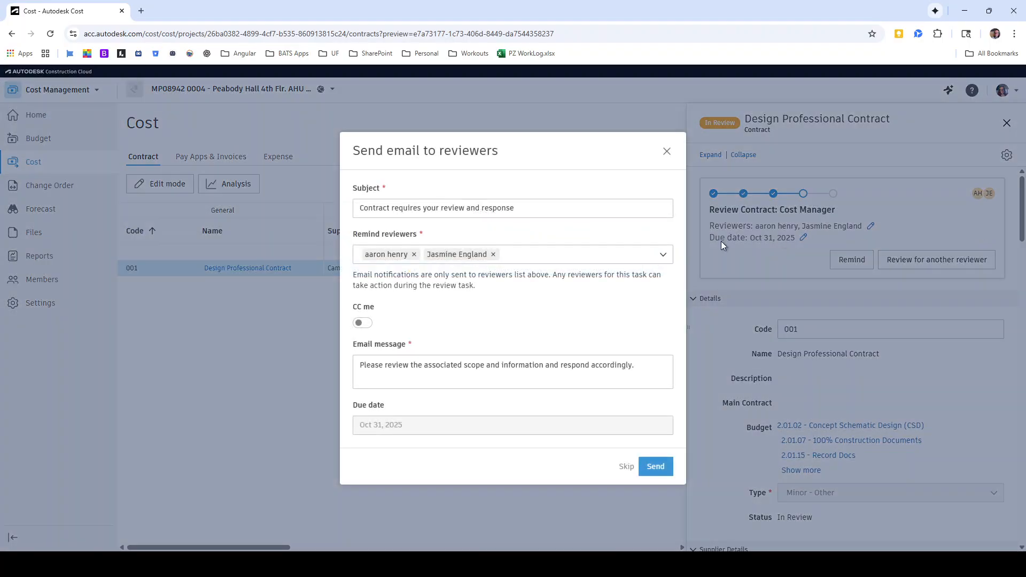
left_click(414, 255)
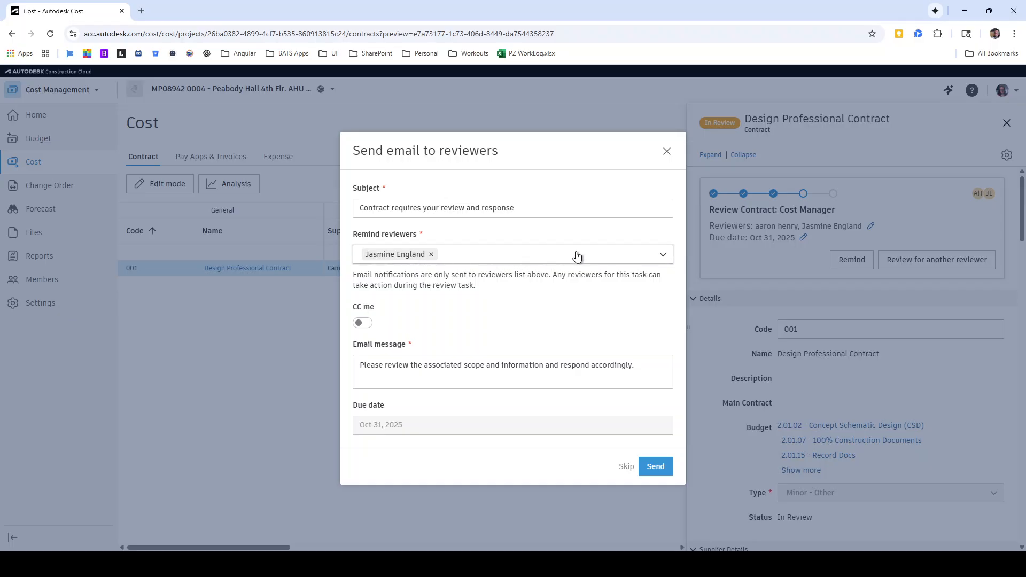
left_click(659, 467)
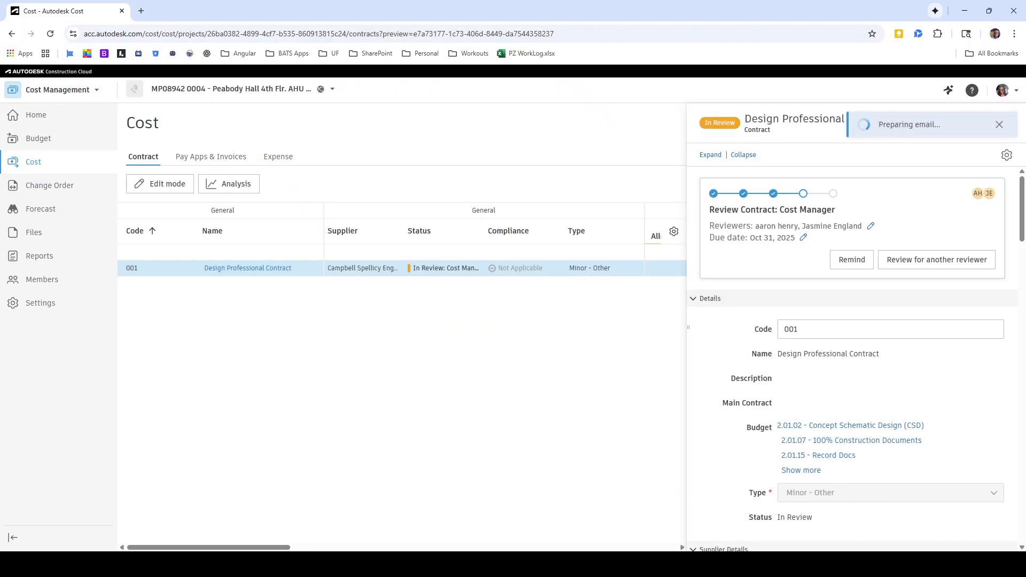